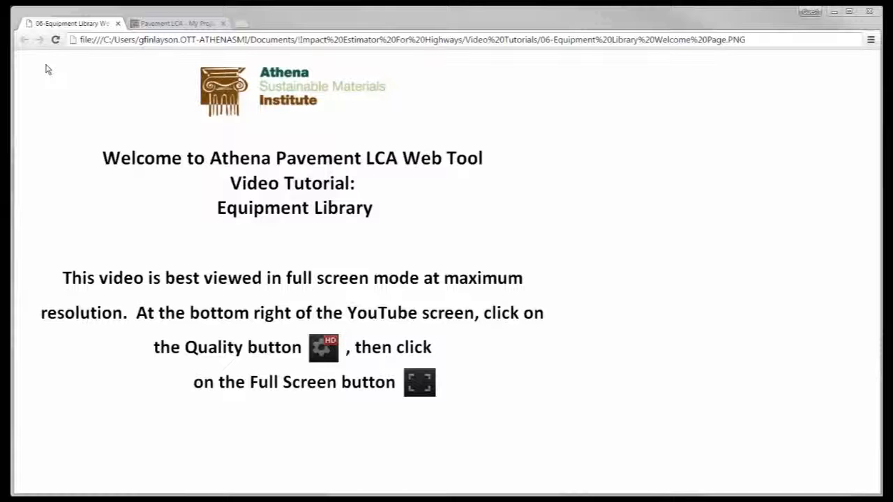
Open the Tutorial HMA project from My Projects and go to its Construction Equipment page
left_click(150, 24)
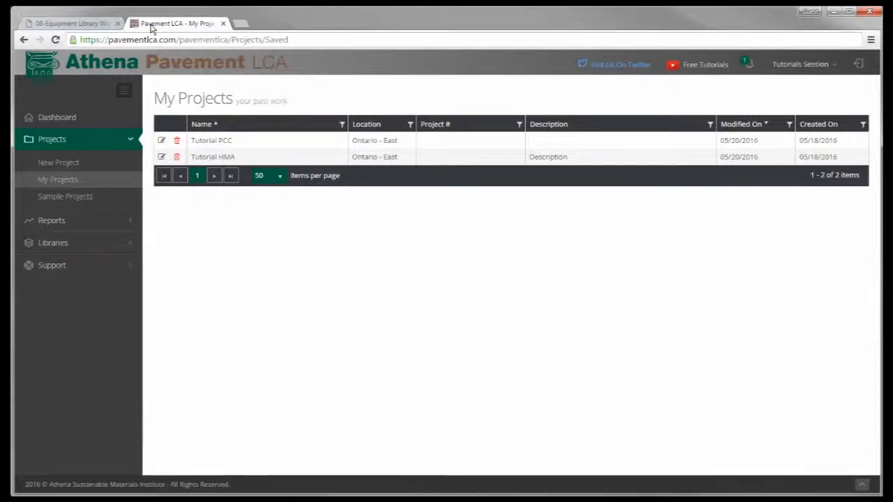
left_click(68, 183)
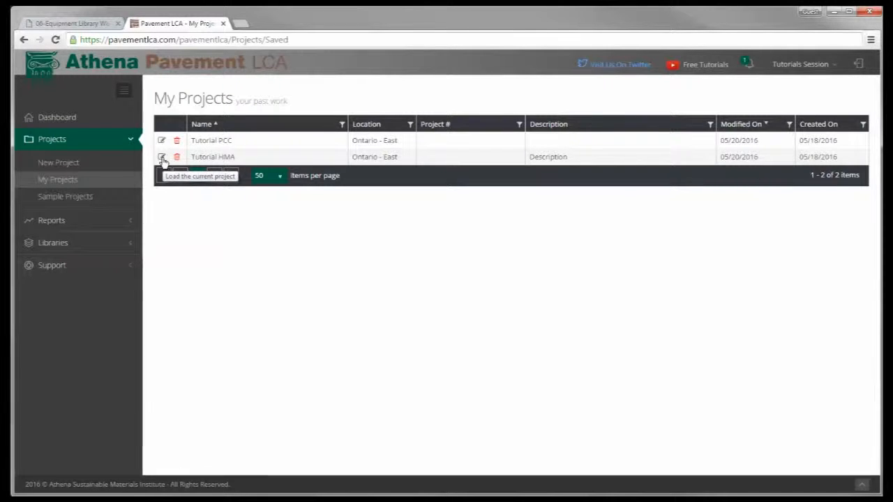
left_click(162, 158)
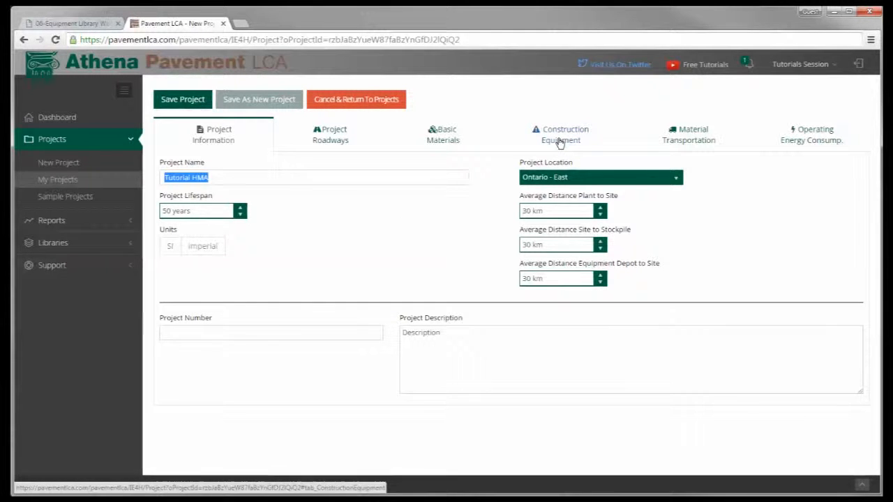
left_click(561, 142)
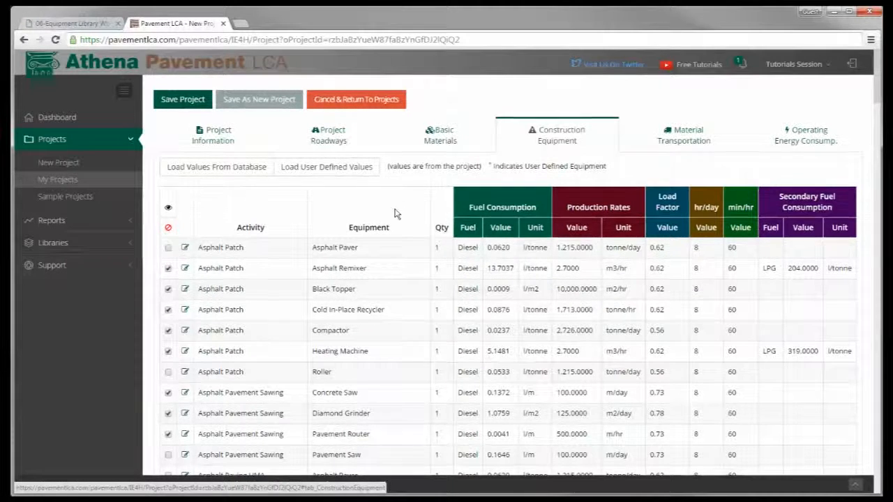
Set the Asphalt Patch Asphalt Paver production rate to 2430 tonne/day, save the changes and save the project
left_click(185, 249)
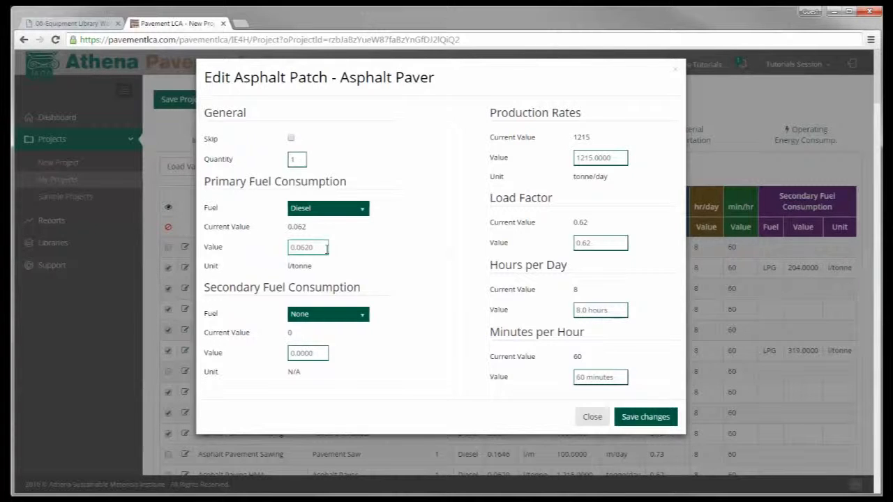
left_click(593, 158)
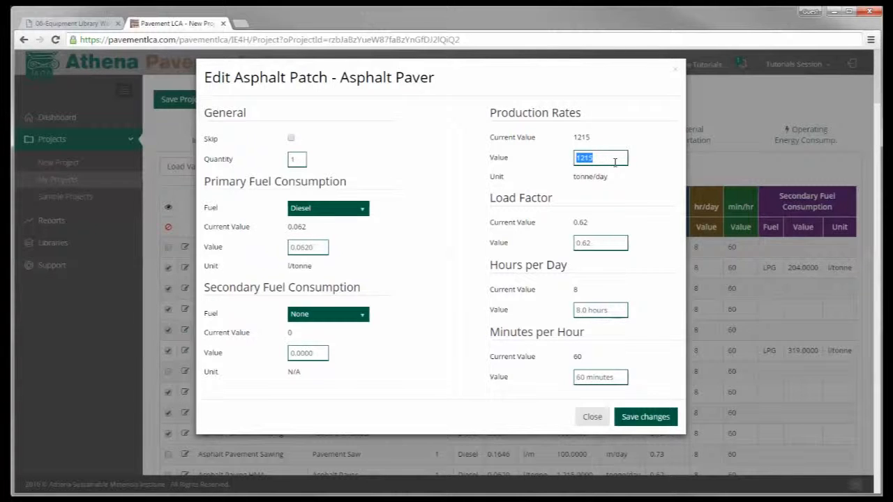
type("2430")
left_click(594, 242)
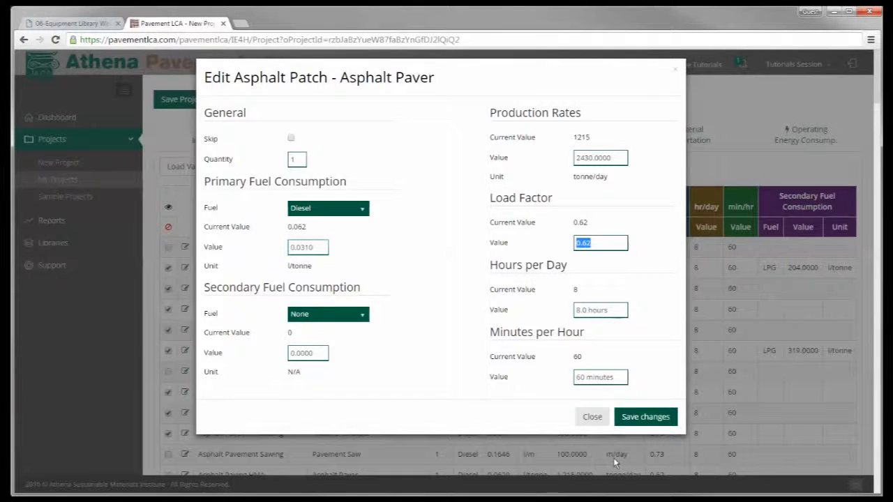
left_click(635, 419)
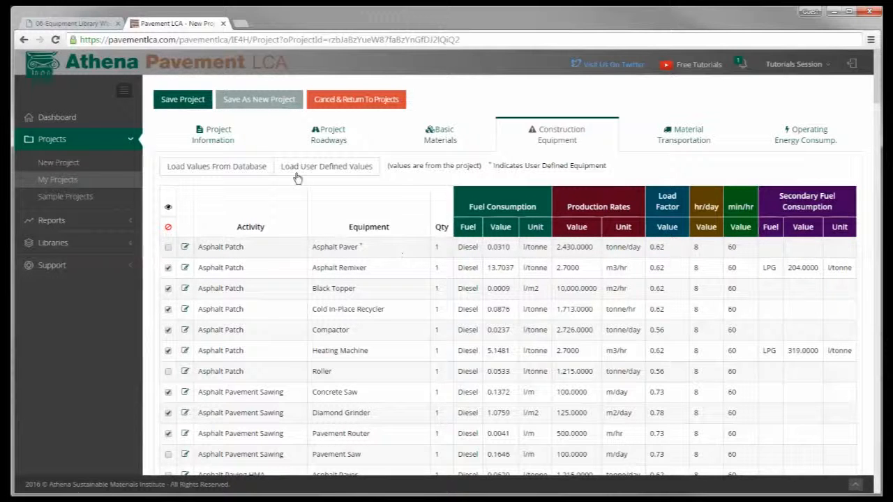
left_click(183, 100)
In the Equipment library, set the Asphalt Paver production rate to 3645 tonne/day and save the changes
left_click(56, 245)
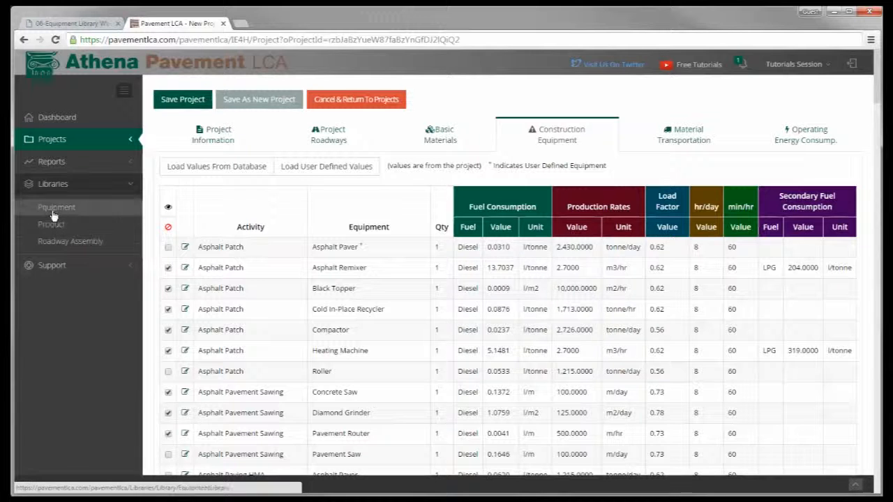
left_click(53, 213)
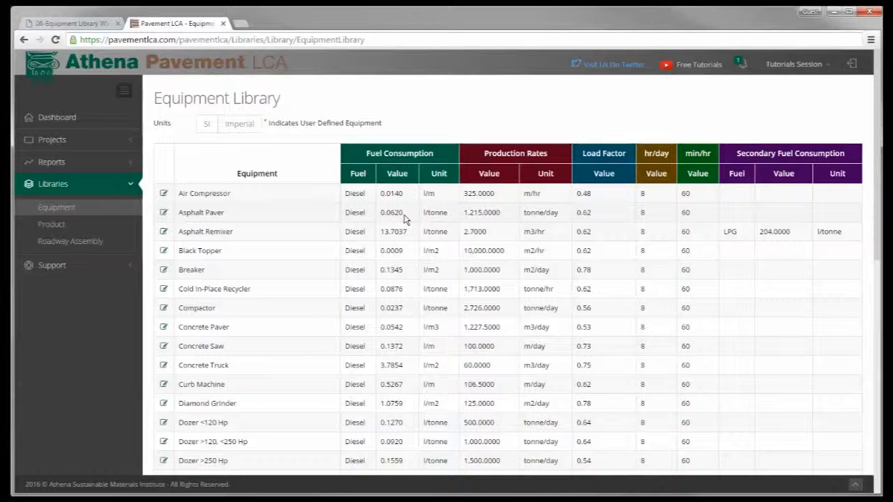
left_click(164, 214)
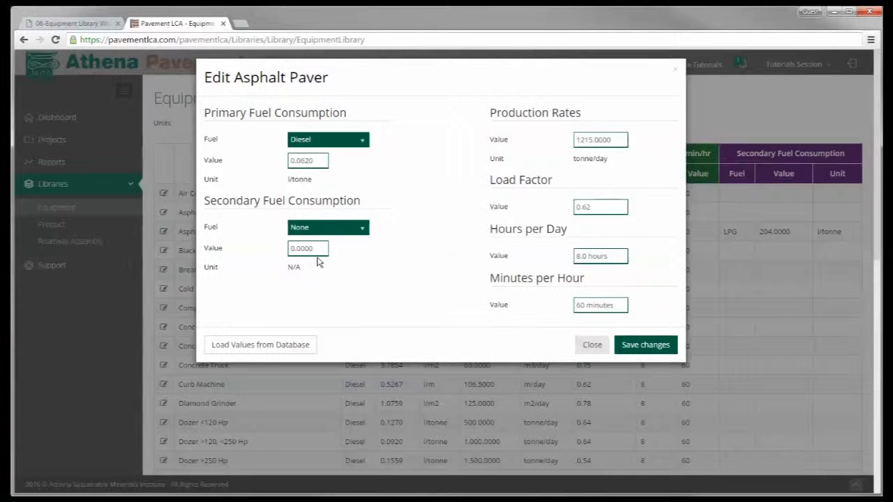
left_click(593, 140)
type("3645")
double_click(590, 205)
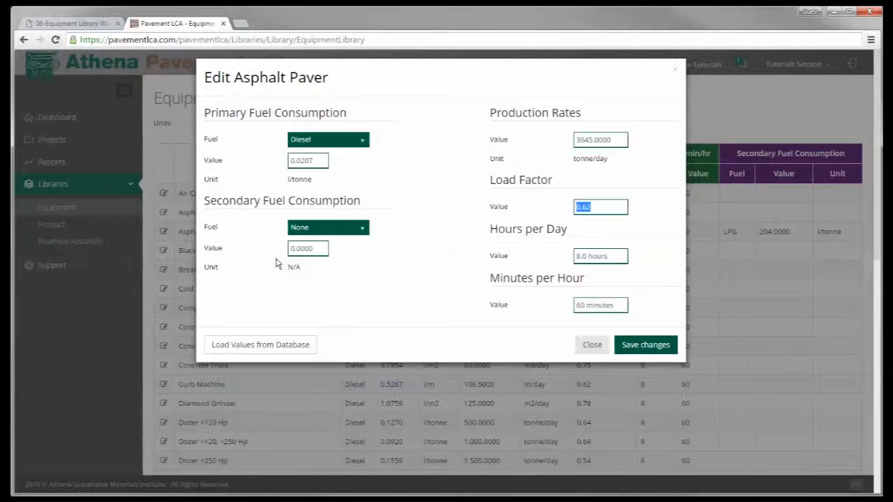
left_click(364, 229)
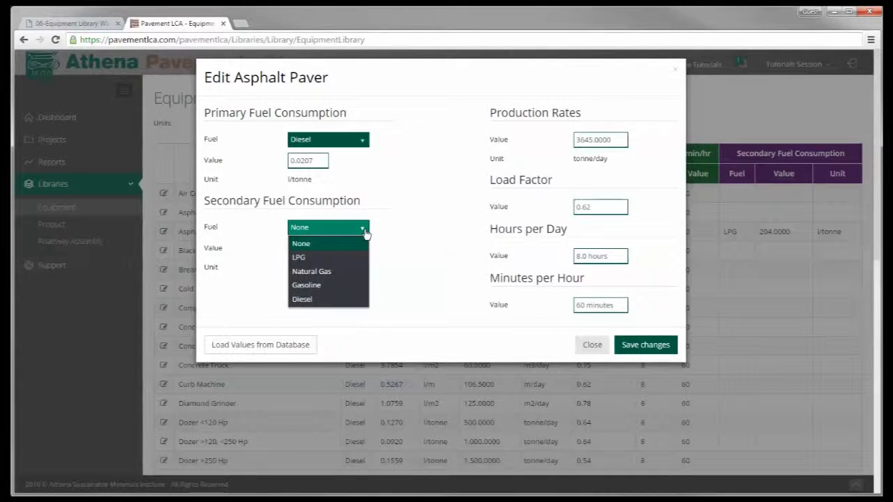
left_click(365, 233)
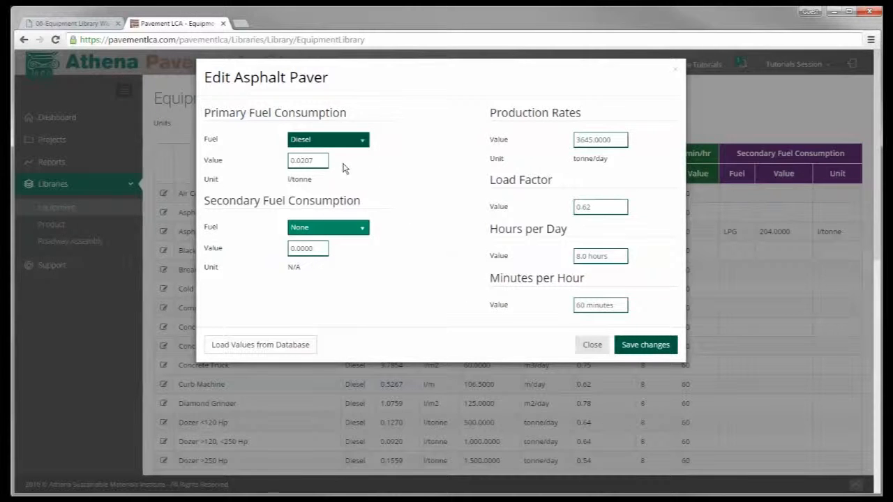
left_click(643, 346)
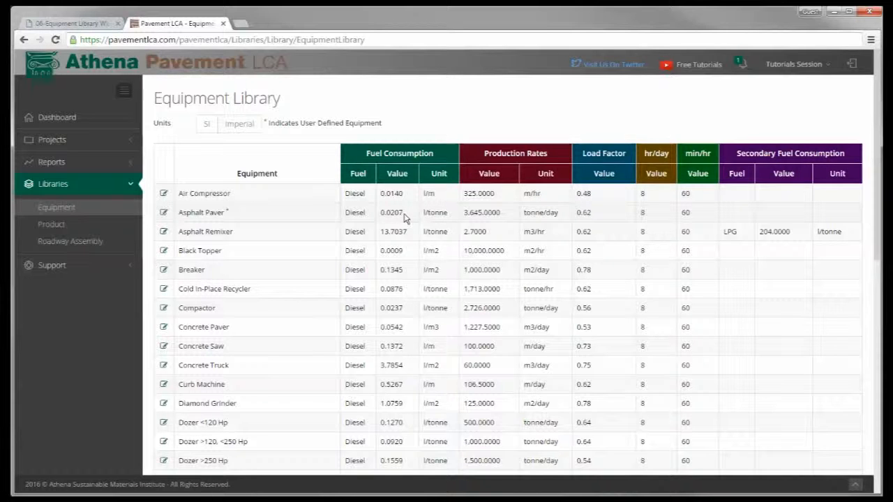
Reopen the Tutorial HMA project on its Construction Equipment page
left_click(50, 143)
left_click(54, 181)
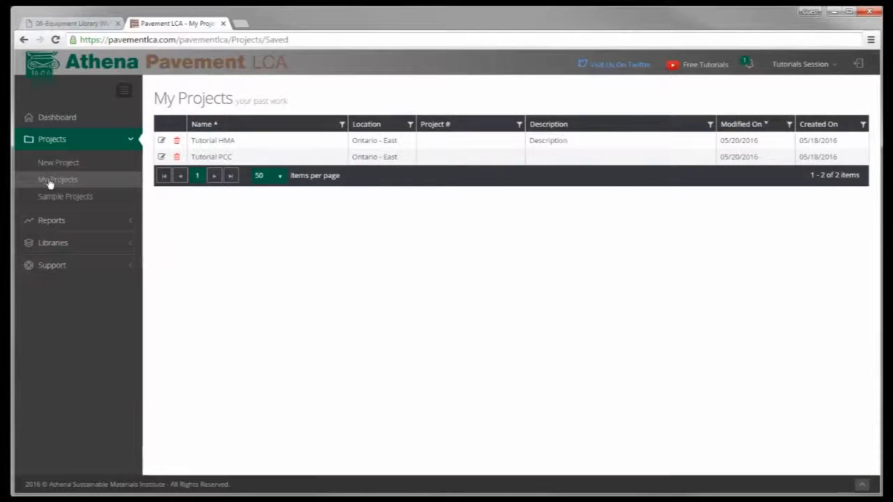
left_click(161, 142)
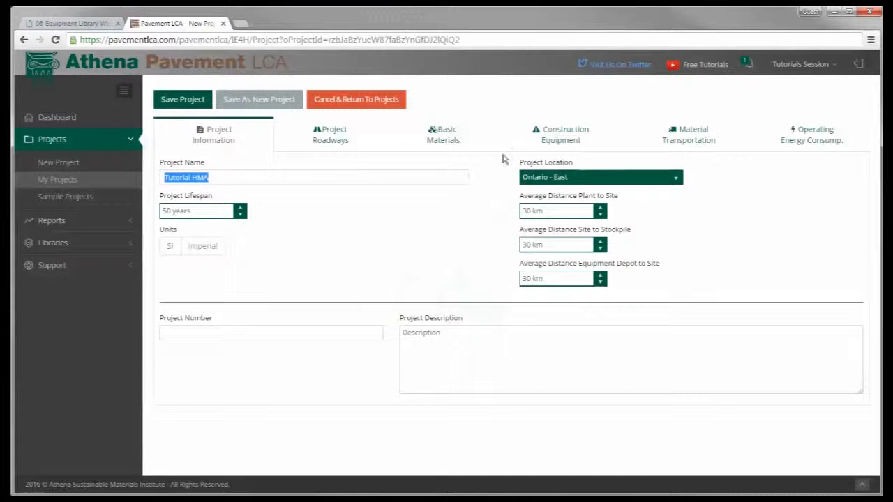
left_click(564, 140)
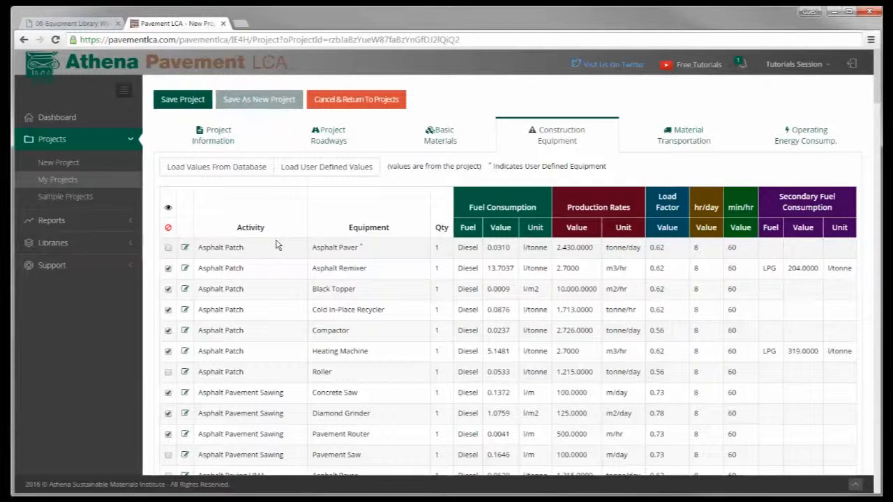
Load the equipment values from the database, then from the user-defined library, then from the database again
left_click(223, 170)
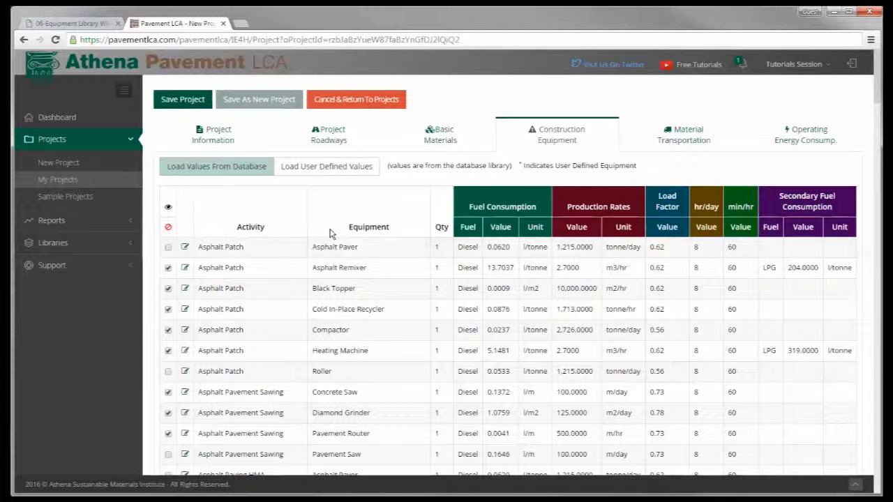
left_click(326, 169)
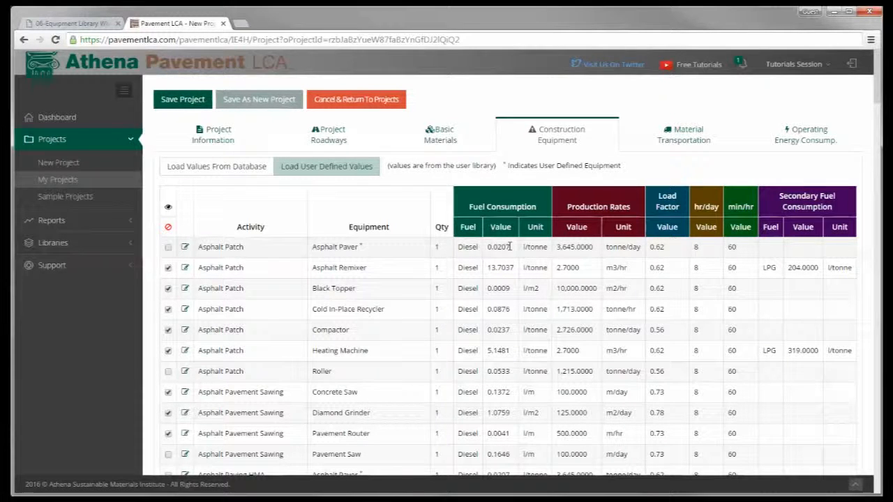
left_click(320, 174)
left_click(200, 166)
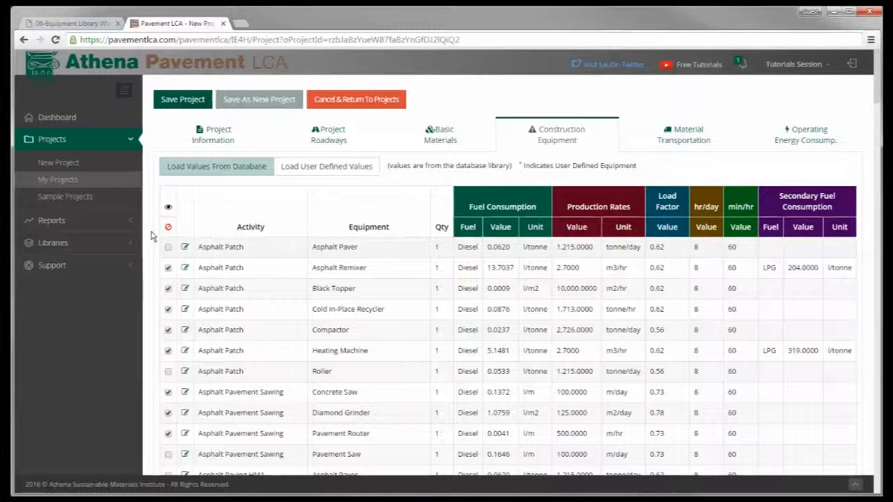
Go to the Equipment library, leaving the project page and discarding its unsaved edits
left_click(55, 244)
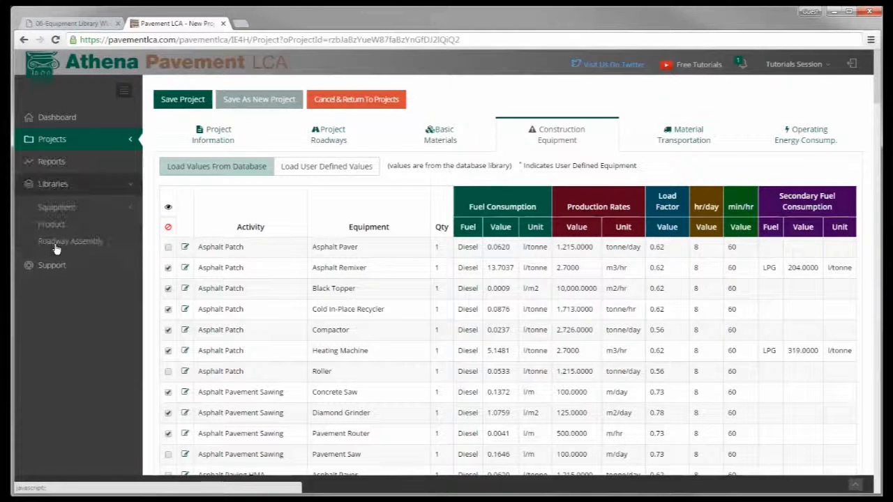
left_click(54, 208)
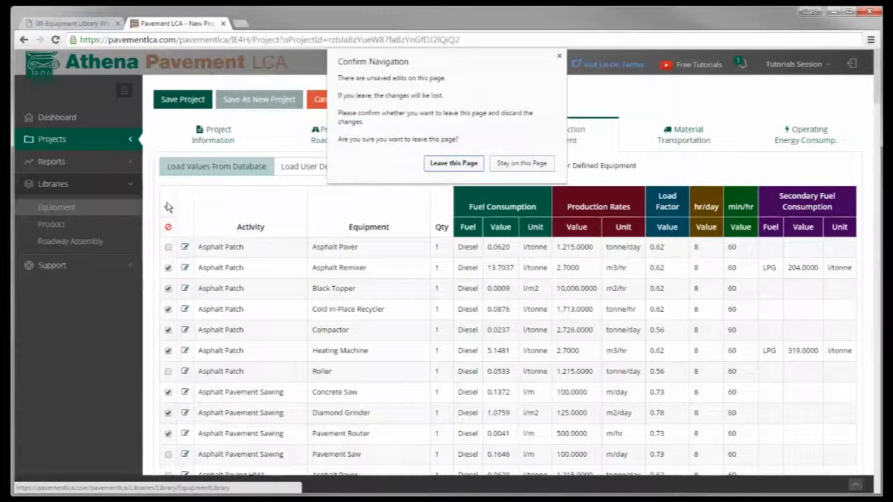
left_click(454, 164)
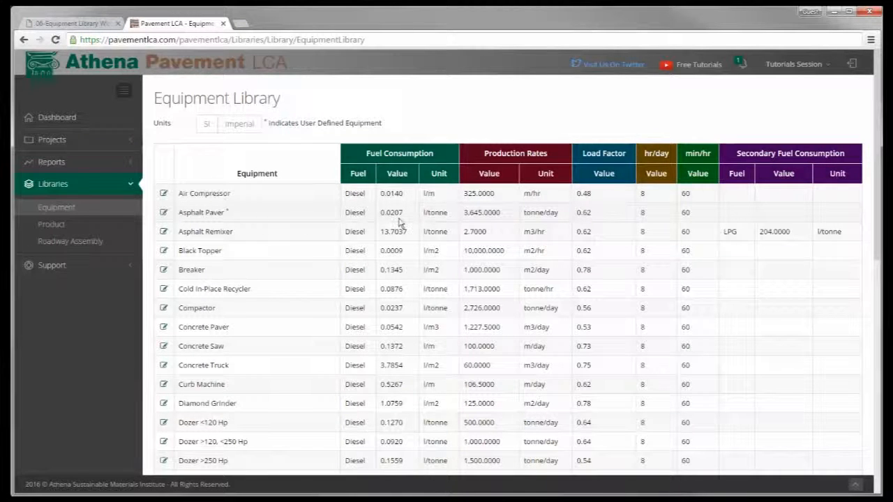
Reset the Asphalt Paver to its database values and save the changes
left_click(163, 213)
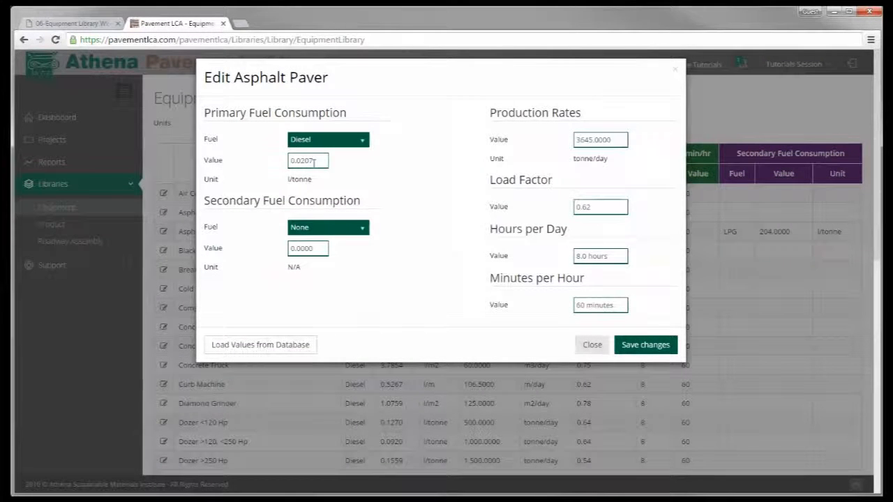
left_click(244, 349)
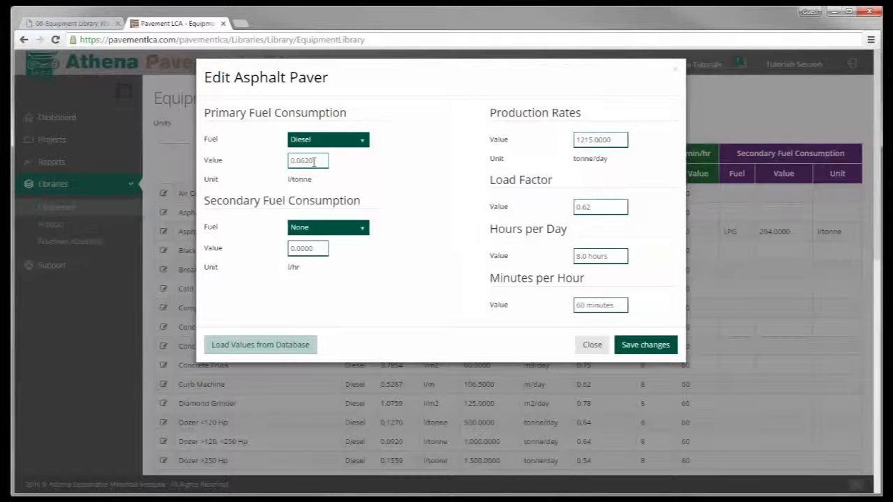
left_click(638, 345)
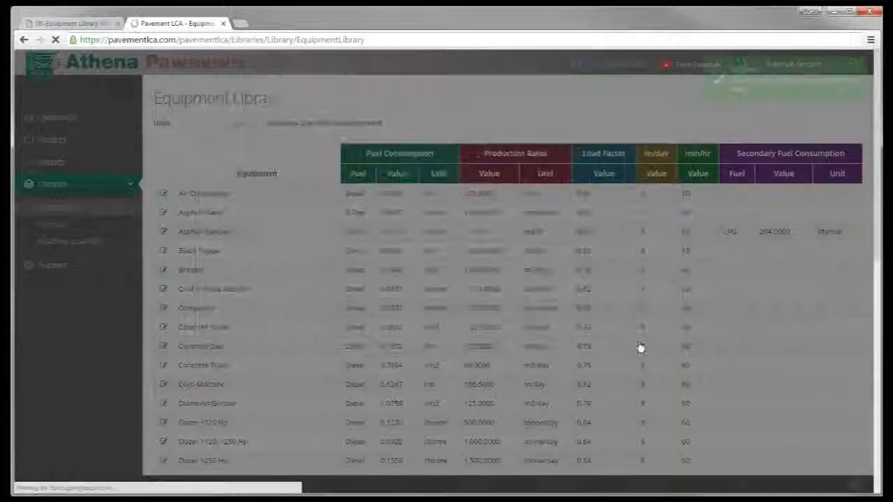